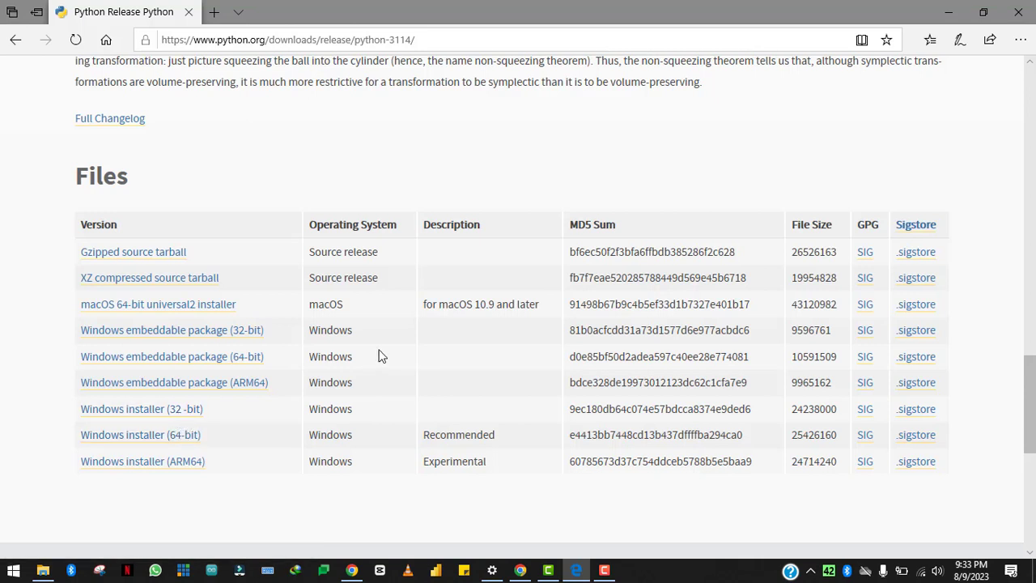
Step: Minimize the browser window, bring up the open Programs folder window and close it
left_click(947, 9)
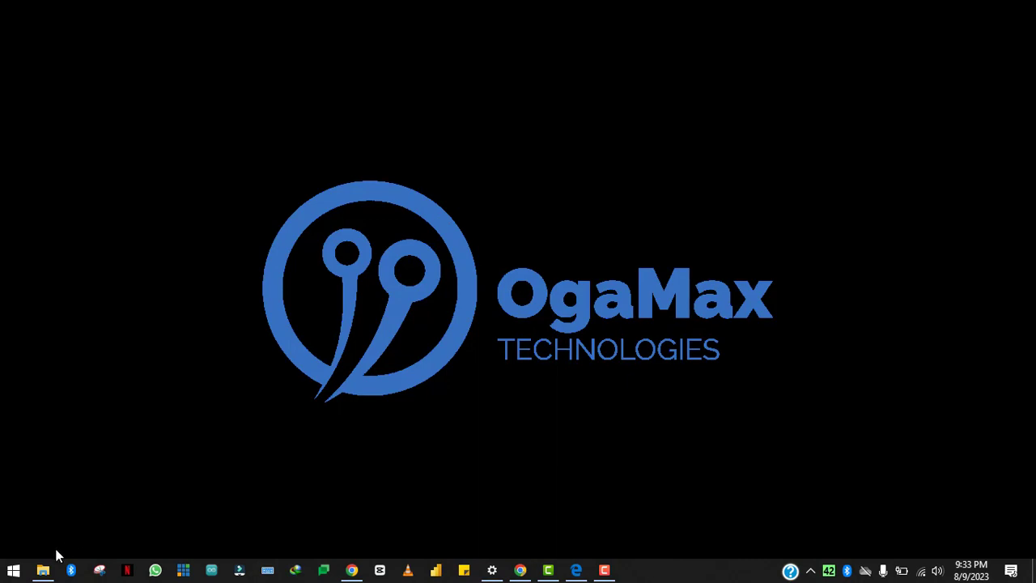
mouse_move(49, 573)
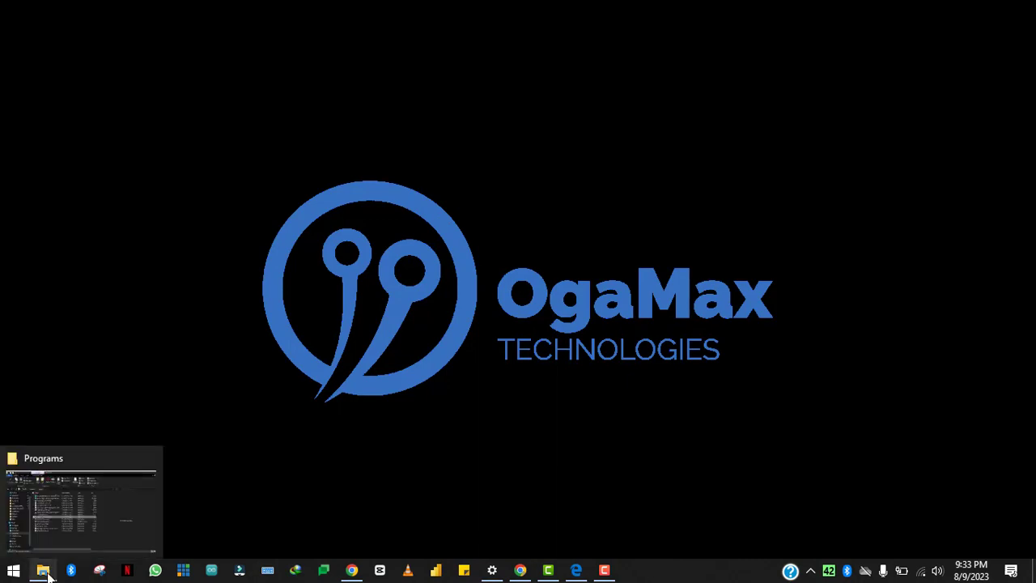
left_click(48, 573)
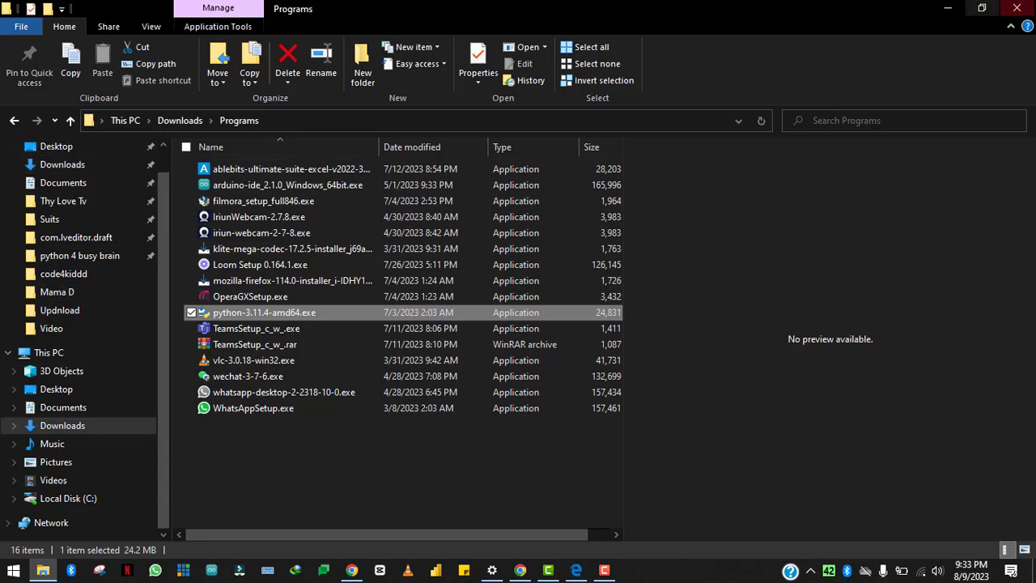
left_click(1017, 8)
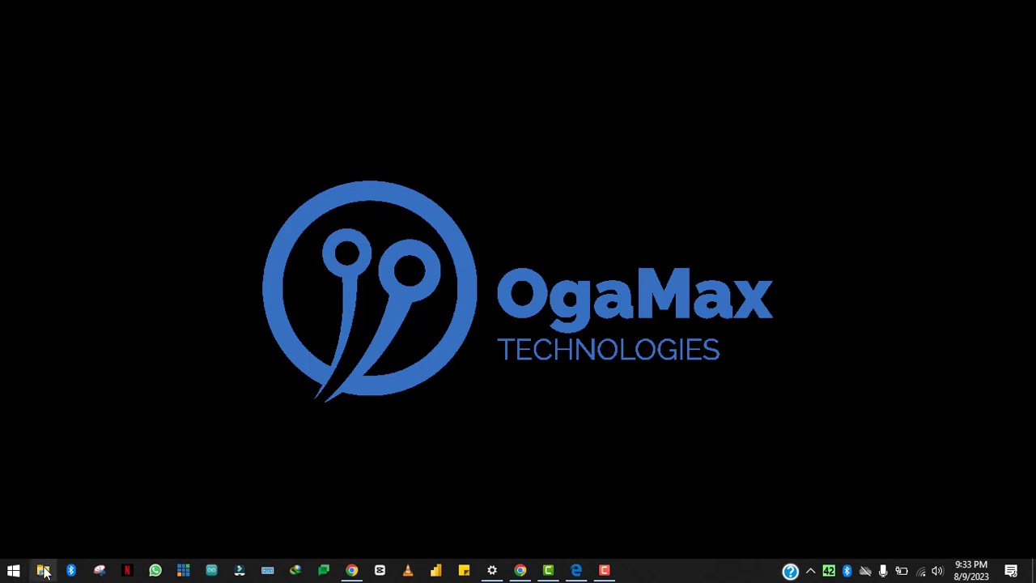
Step: Open File Explorer, search Windows for This PC, and open it in a maximized window
left_click(43, 571)
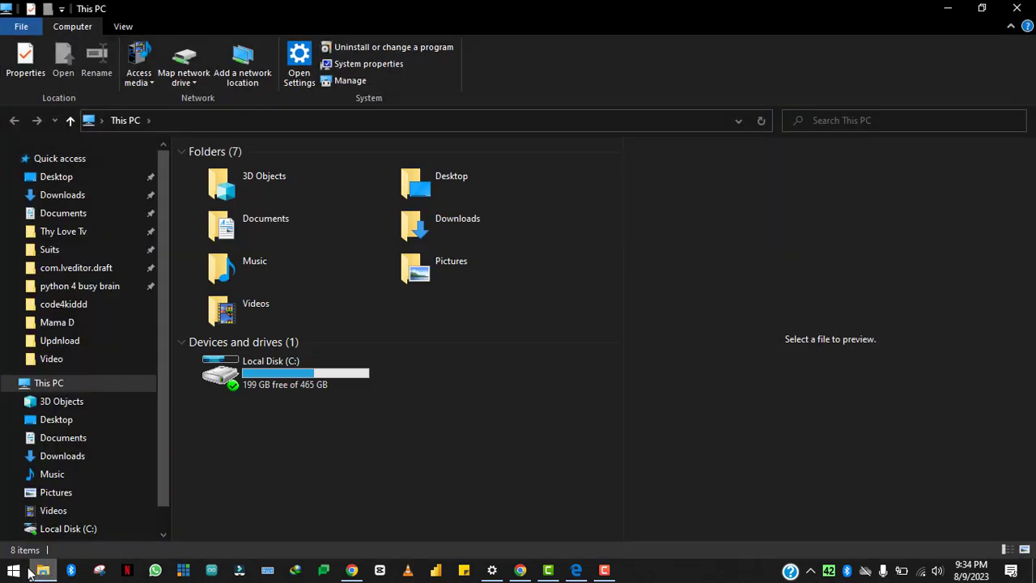
left_click(13, 570)
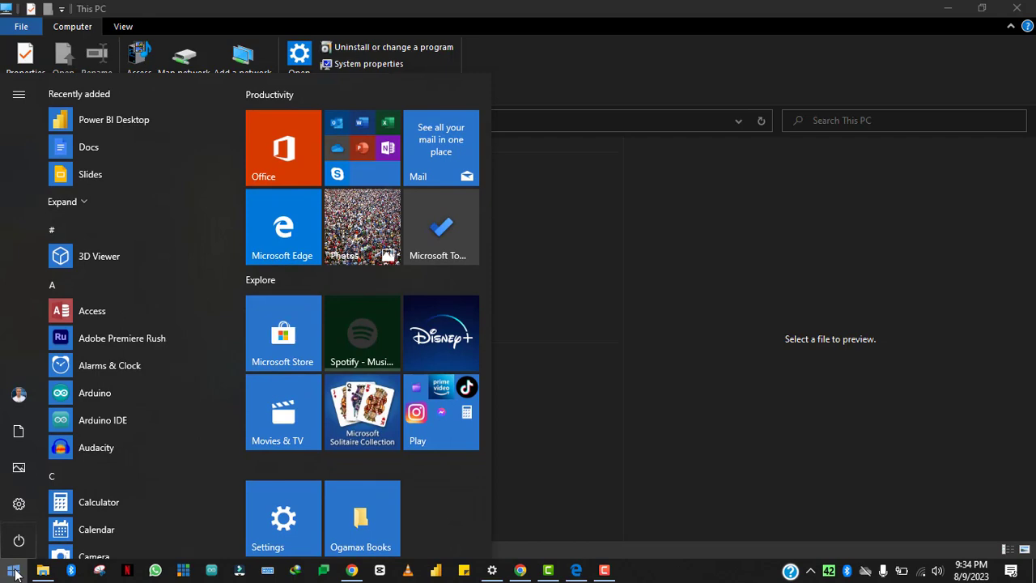
type("this p")
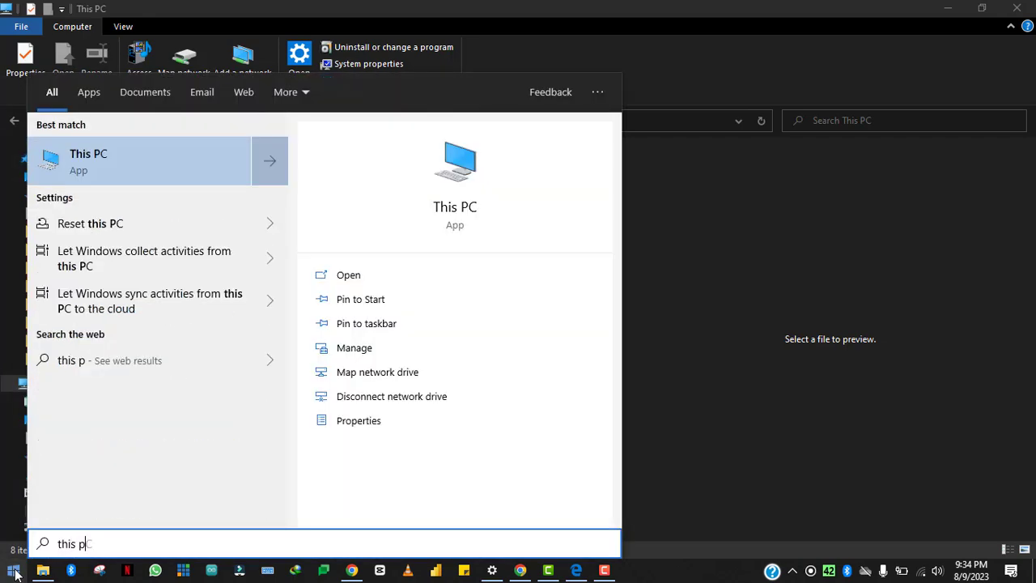
left_click(405, 283)
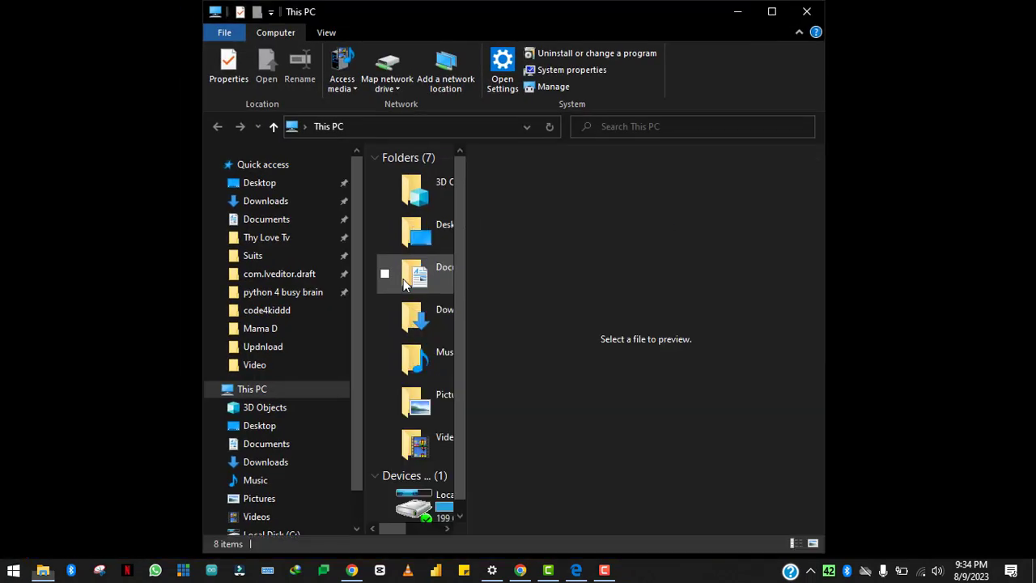
left_click(769, 14)
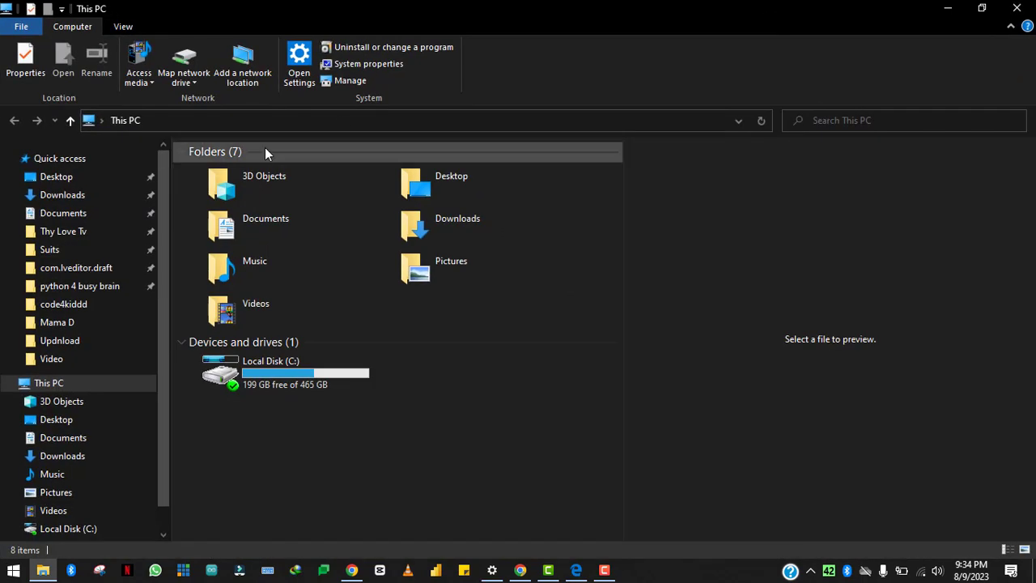
Step: Return from Quick access to This PC and open the computer's system properties
left_click(105, 166)
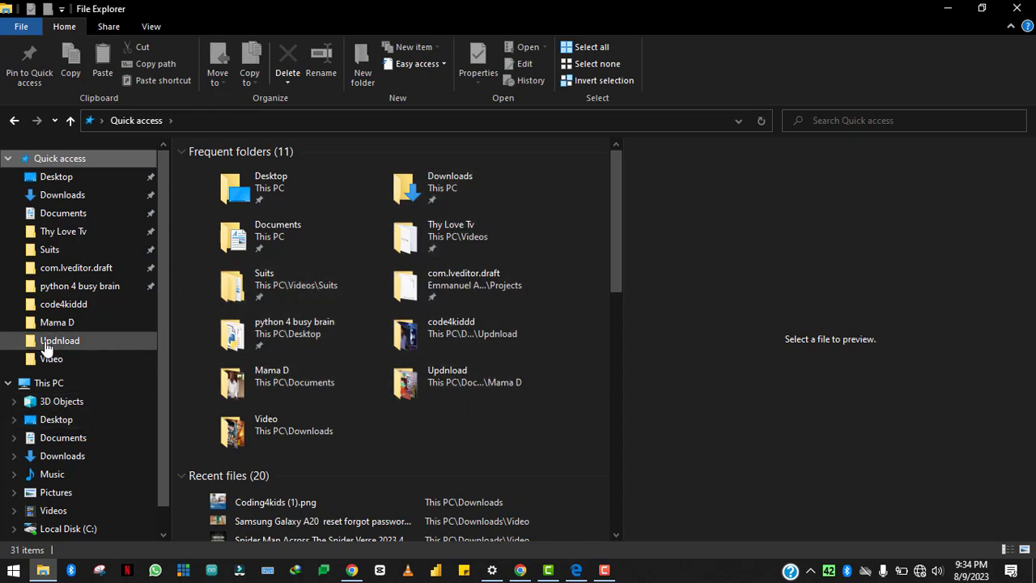
left_click(40, 384)
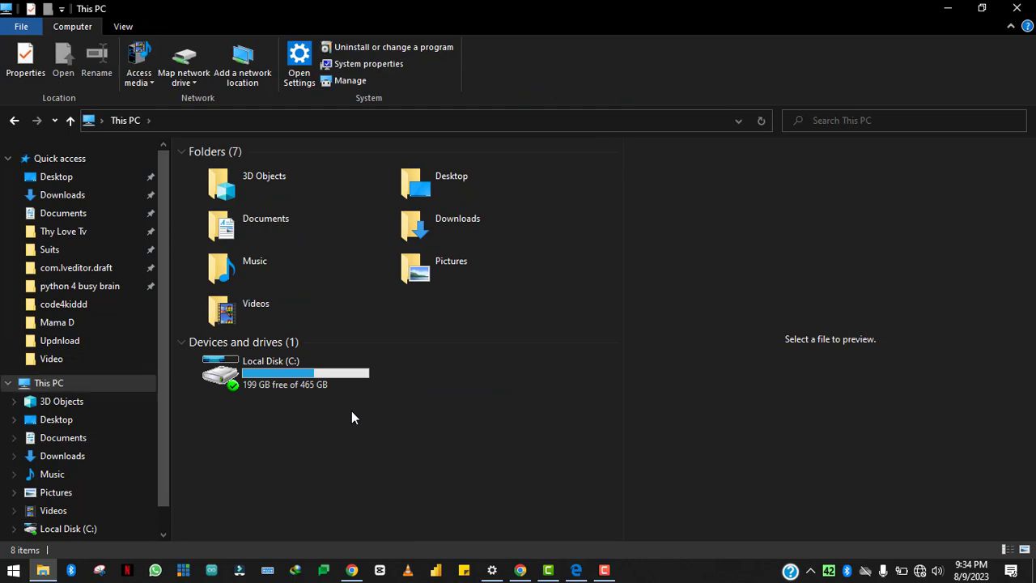
left_click(371, 66)
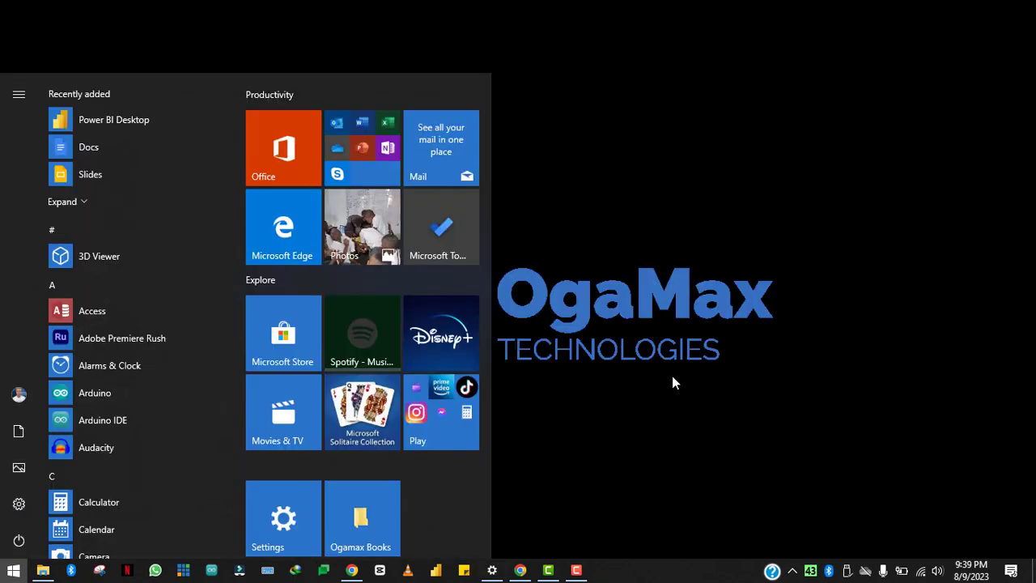
Step: Search Windows for Microsoft Edge and launch the browser
left_click(672, 377)
left_click(4, 572)
type("e")
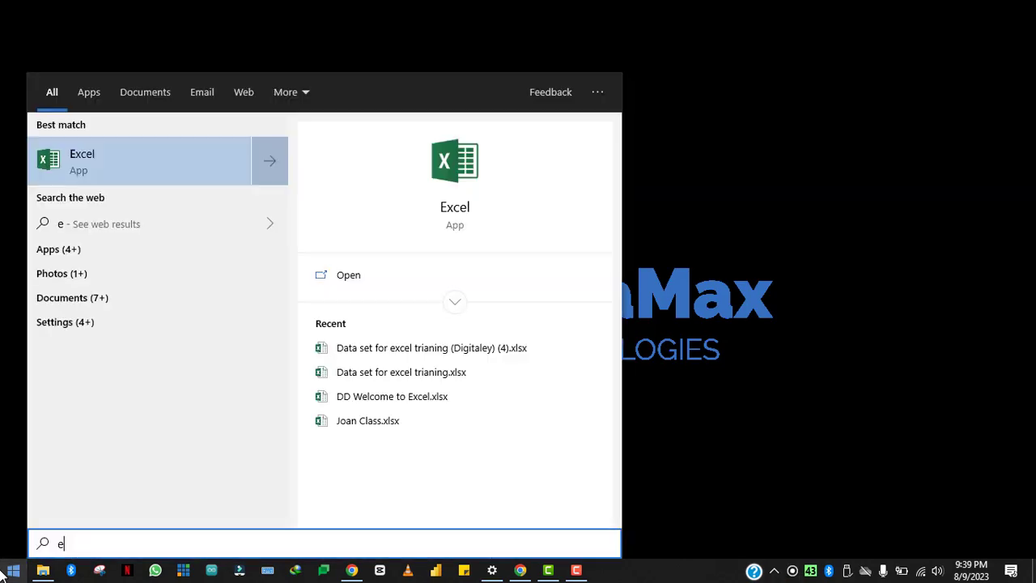
key("BackSpace")
type("micro")
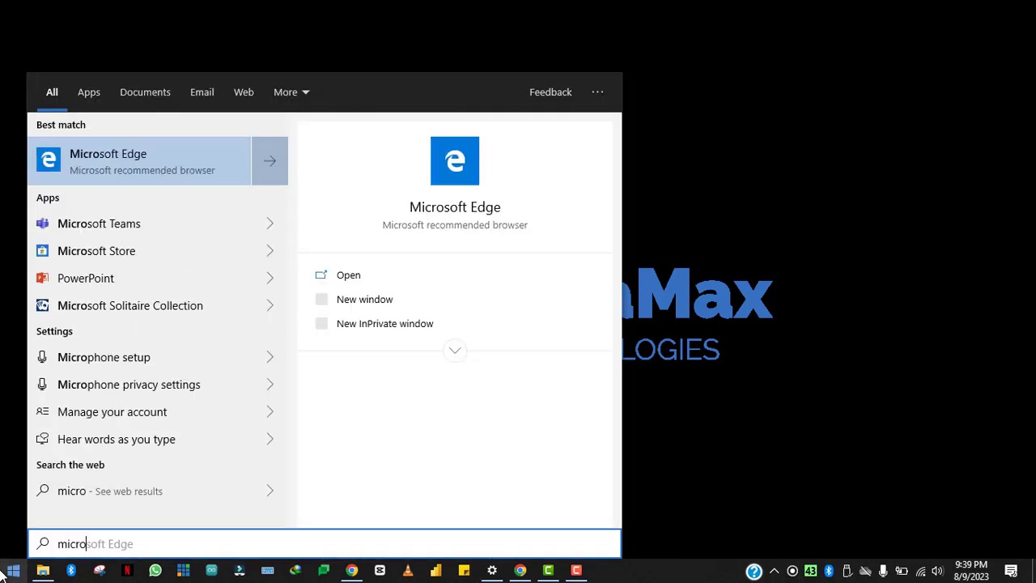
left_click(203, 154)
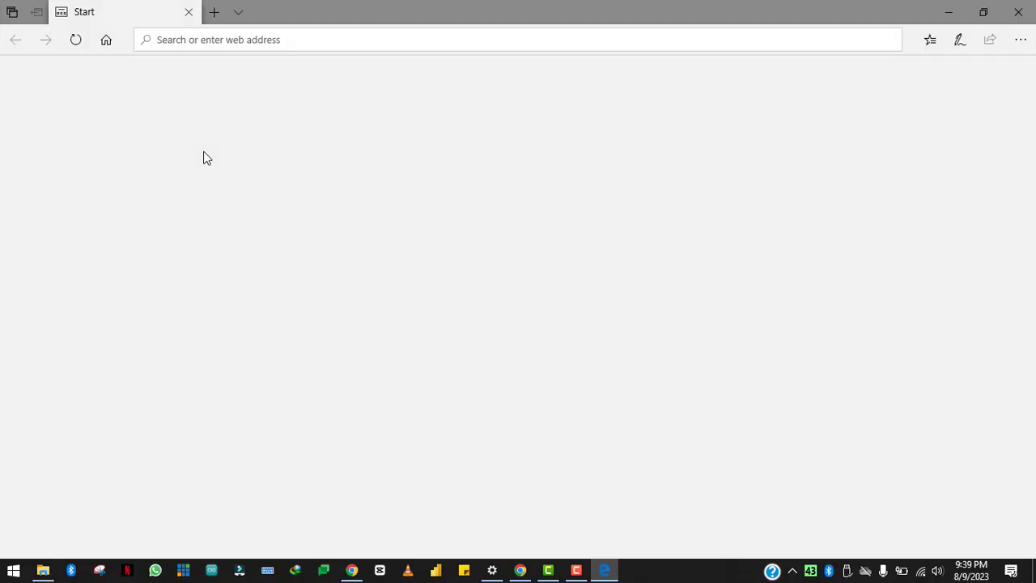
Step: Load python.org and show the tab with the Python home page
left_click(361, 44)
type("pyth")
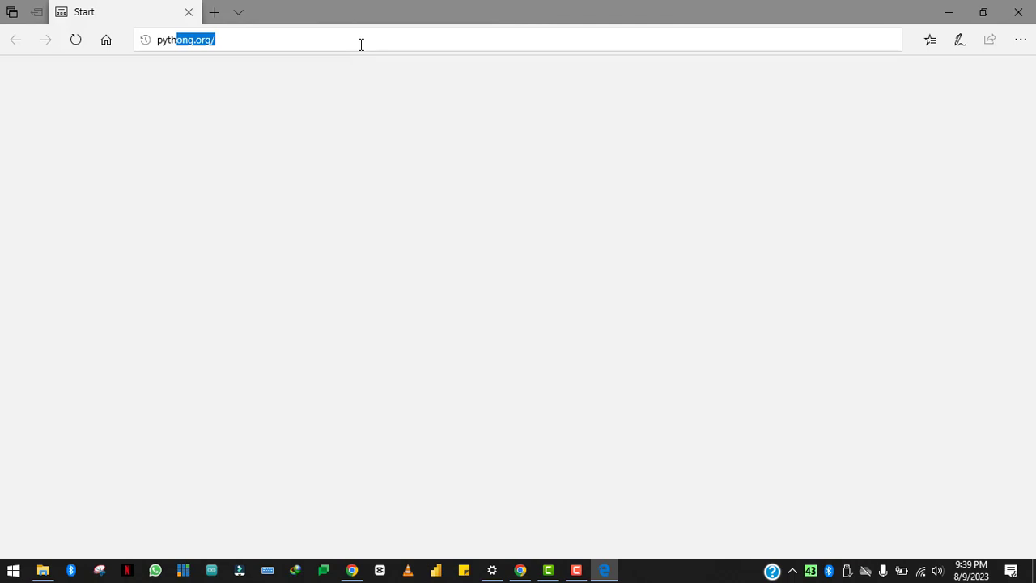
type("on.org")
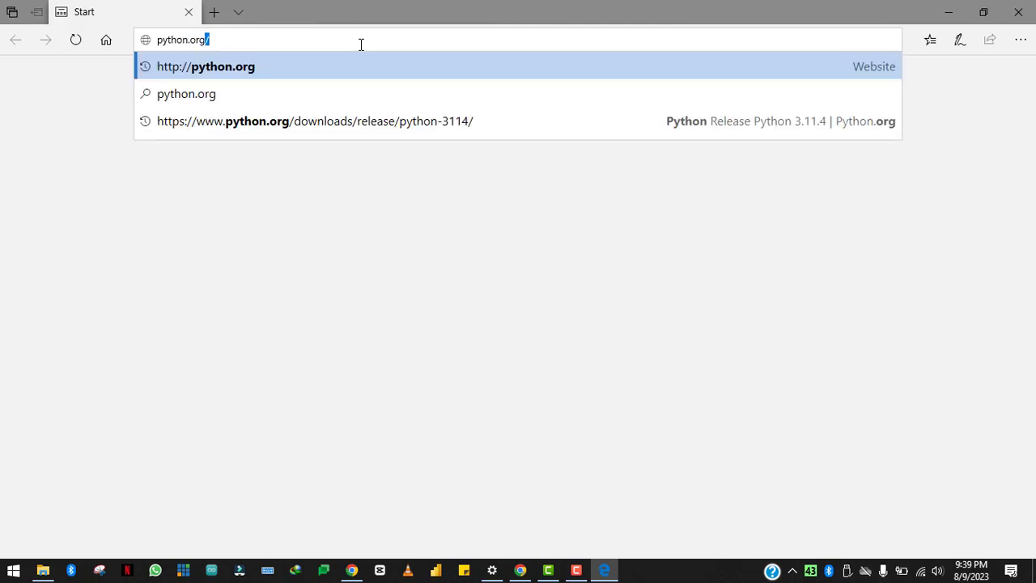
key("Return")
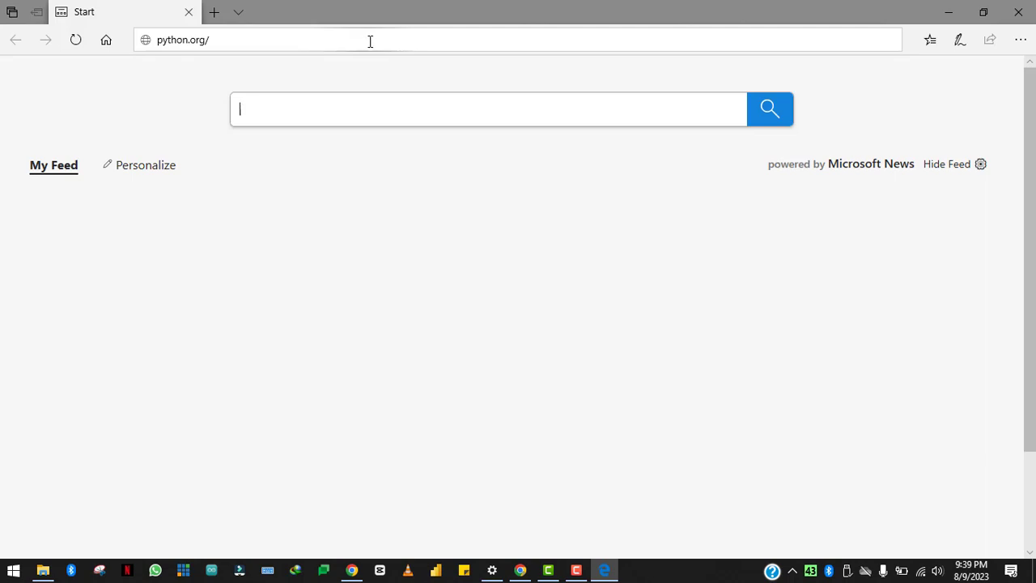
left_click(369, 41)
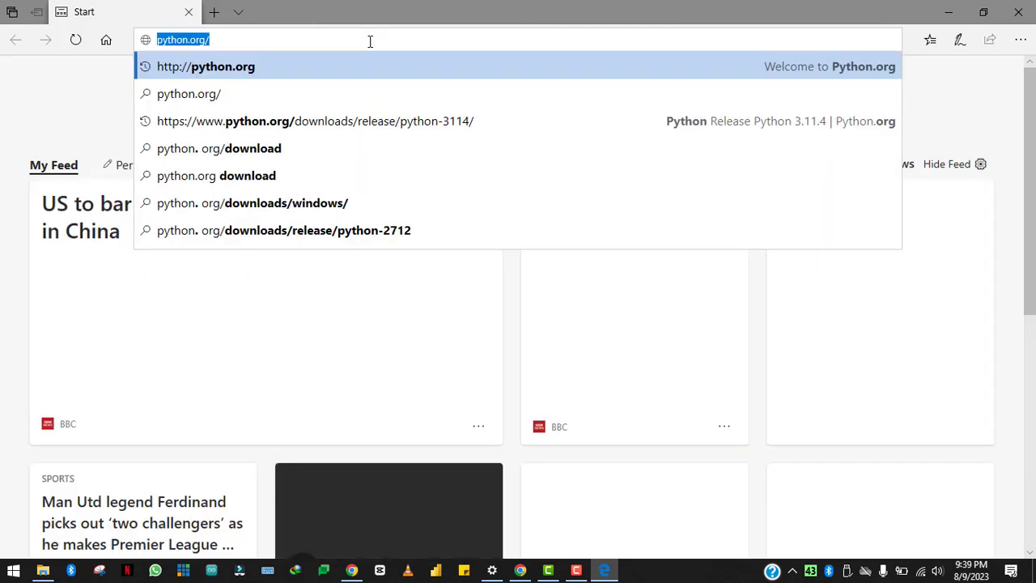
key("Return")
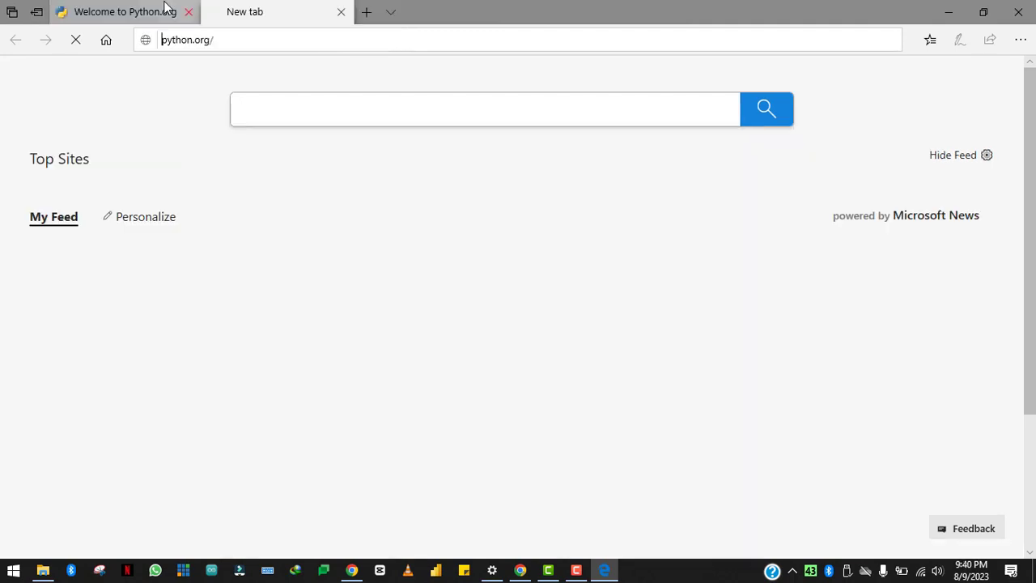
left_click(166, 10)
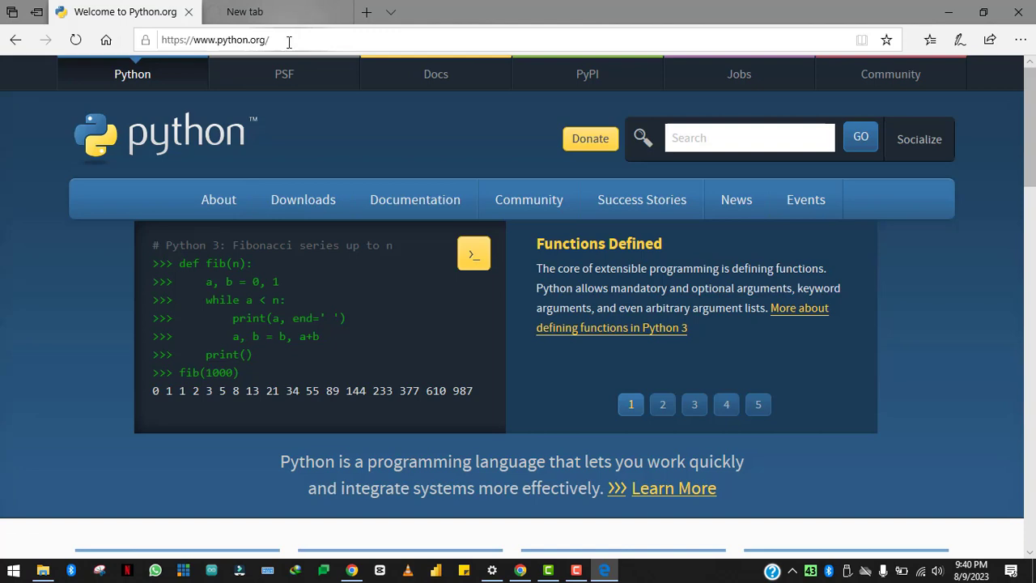
left_click_drag(168, 41, 271, 44)
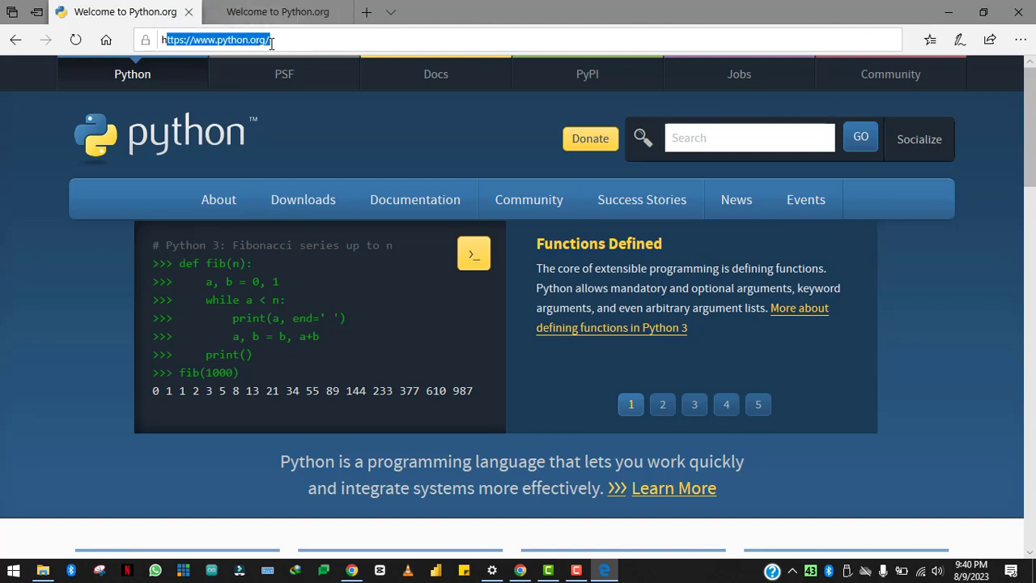
left_click(273, 40)
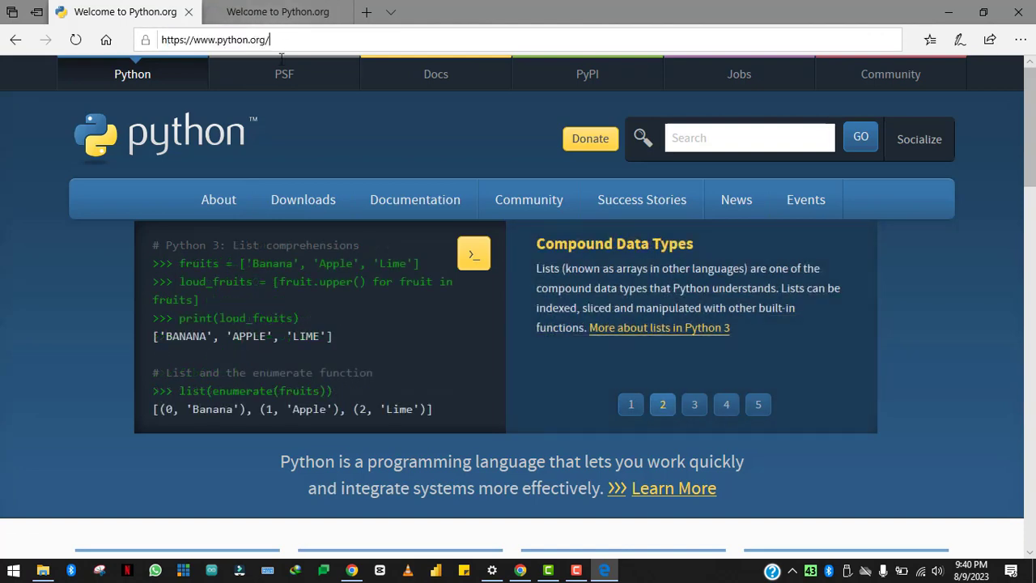
key("Down")
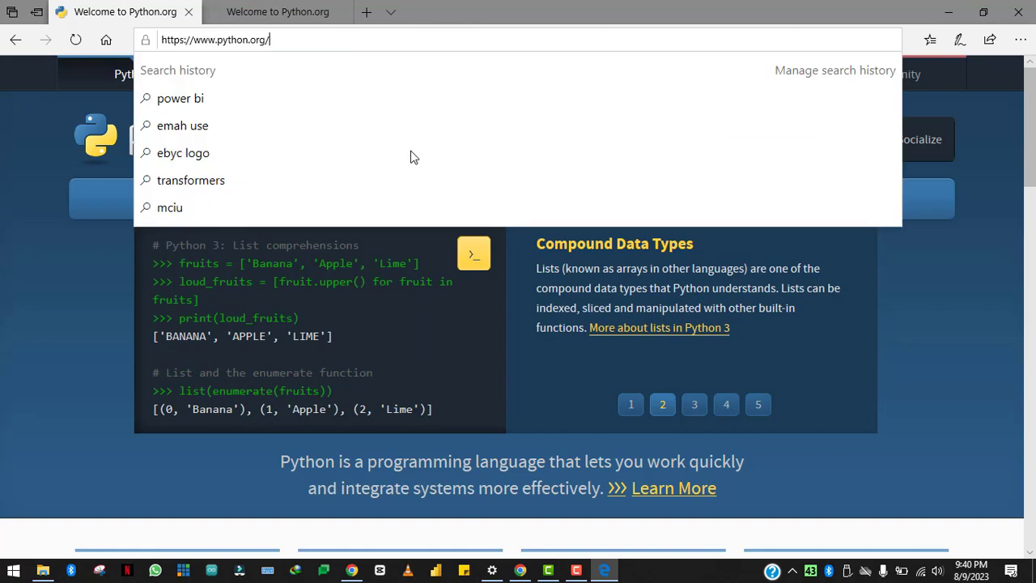
left_click(87, 265)
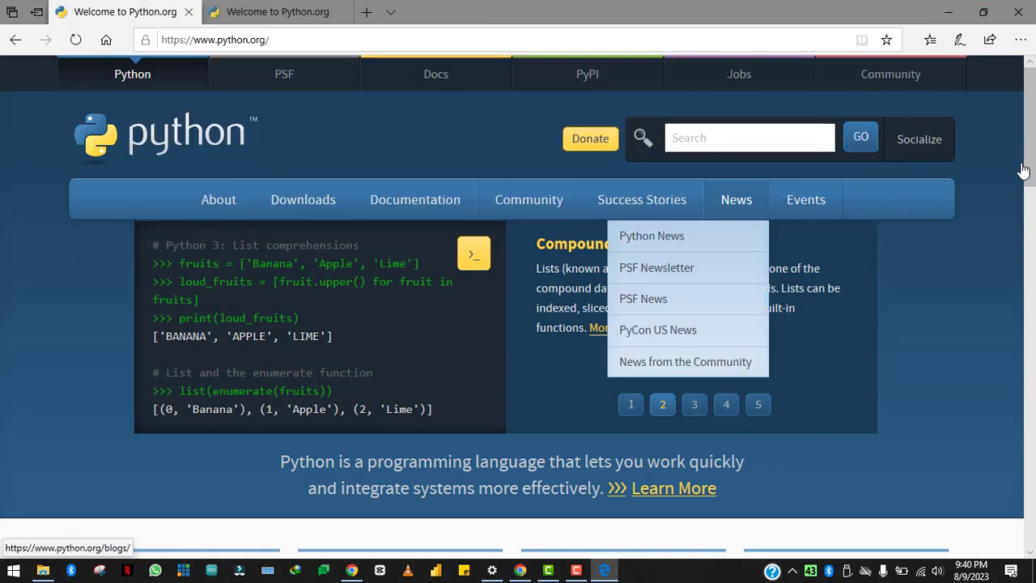
Step: Open the latest Python 3.11.4 release page from the Download section of the Python home page
left_click_drag(1031, 157, 544, 189)
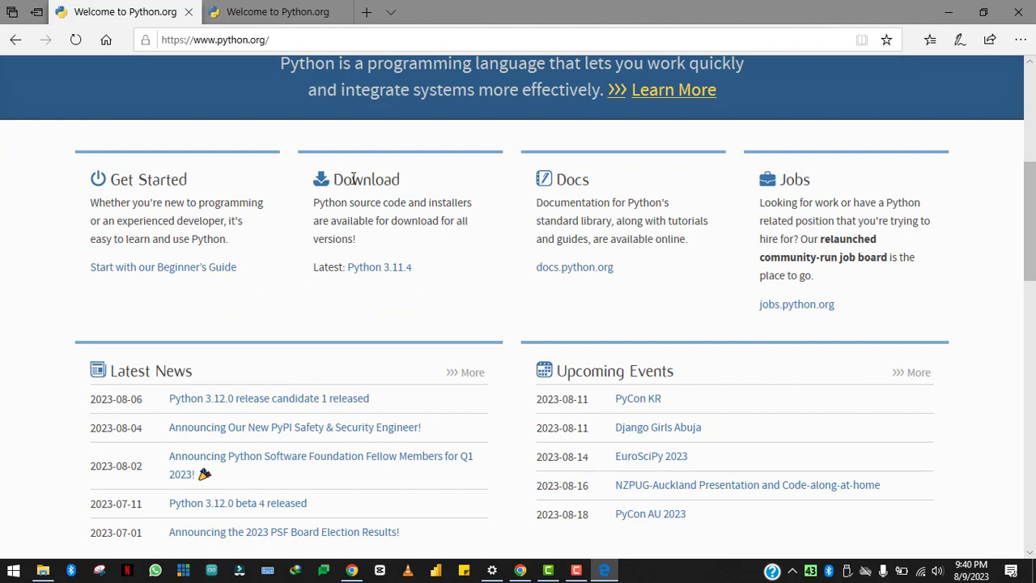
left_click(382, 276)
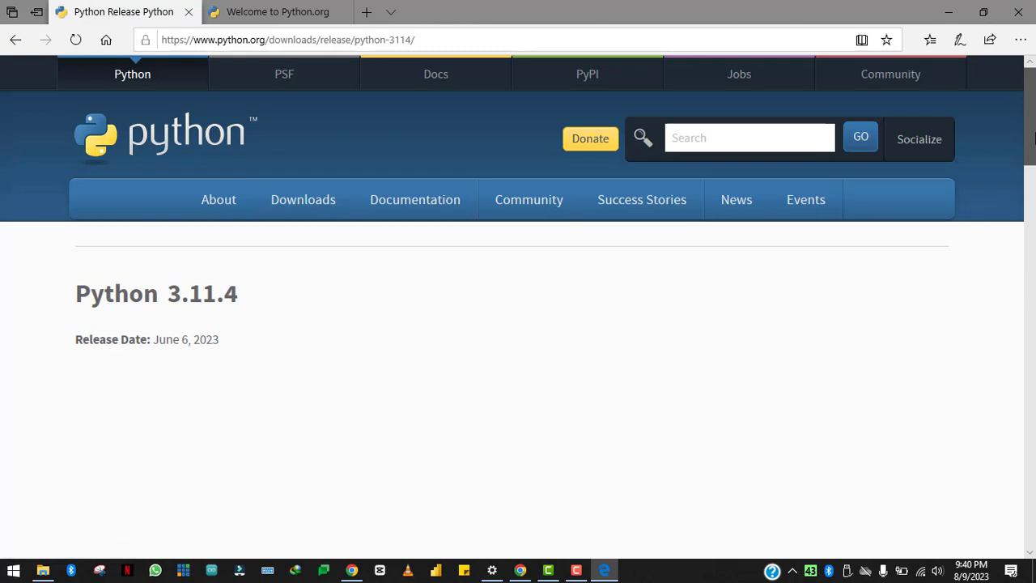
Step: Download the recommended Windows installer (64-bit) from the release's Files table, choosing to run python-3.11.4-amd64.exe
scroll(1033, 149, "down", 1)
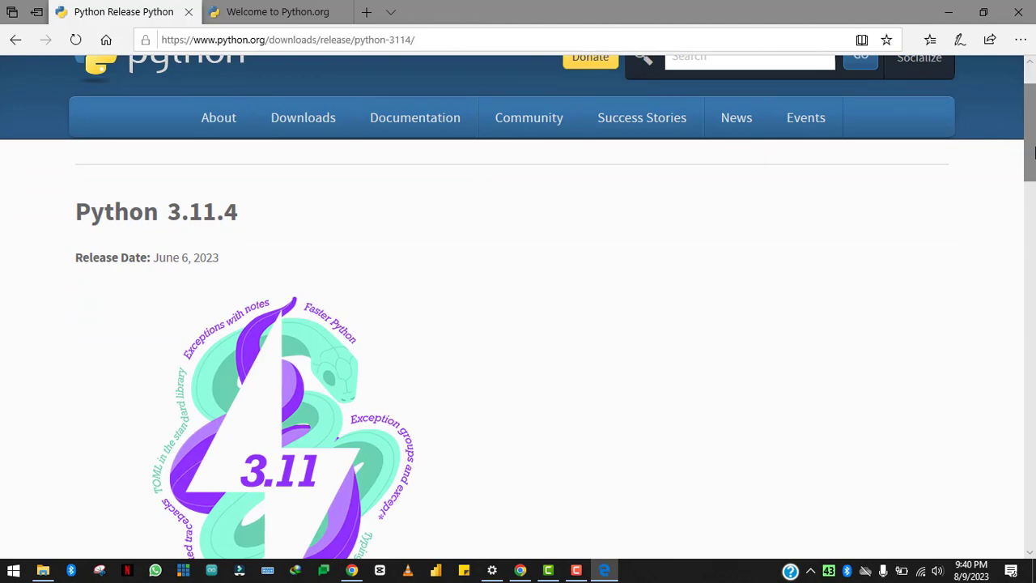
left_click_drag(1033, 116, 1032, 385)
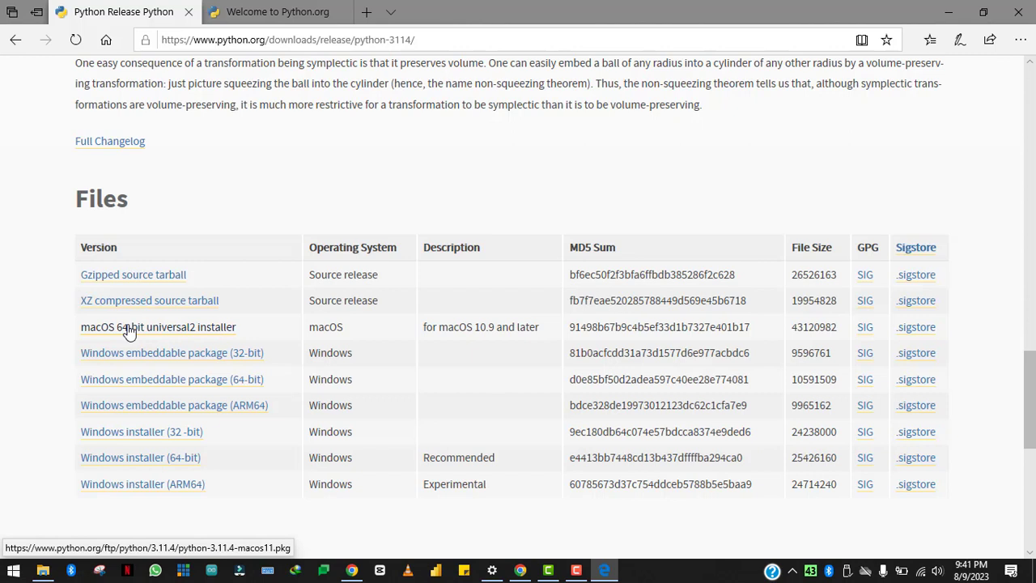
left_click(129, 459)
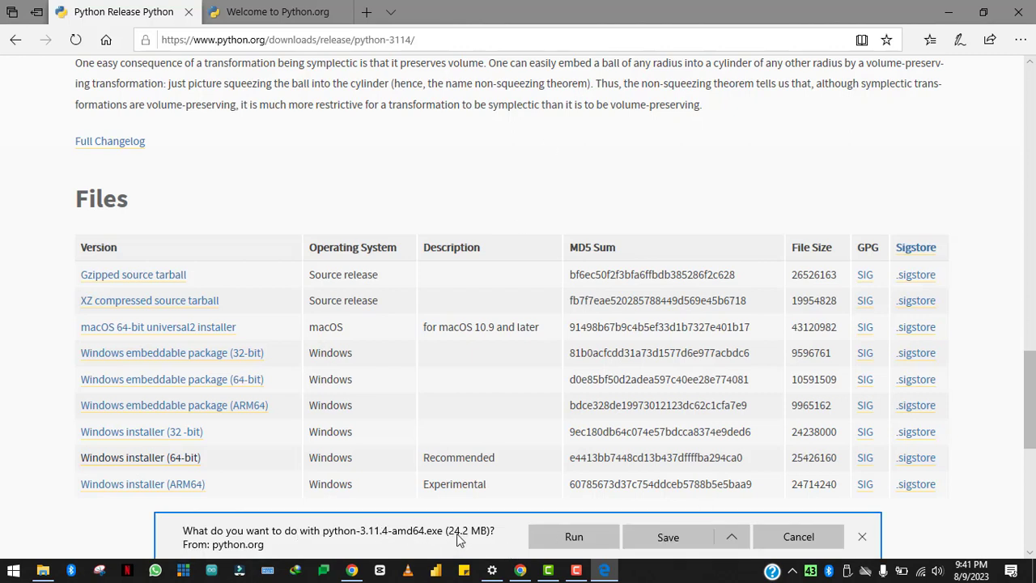
left_click(594, 534)
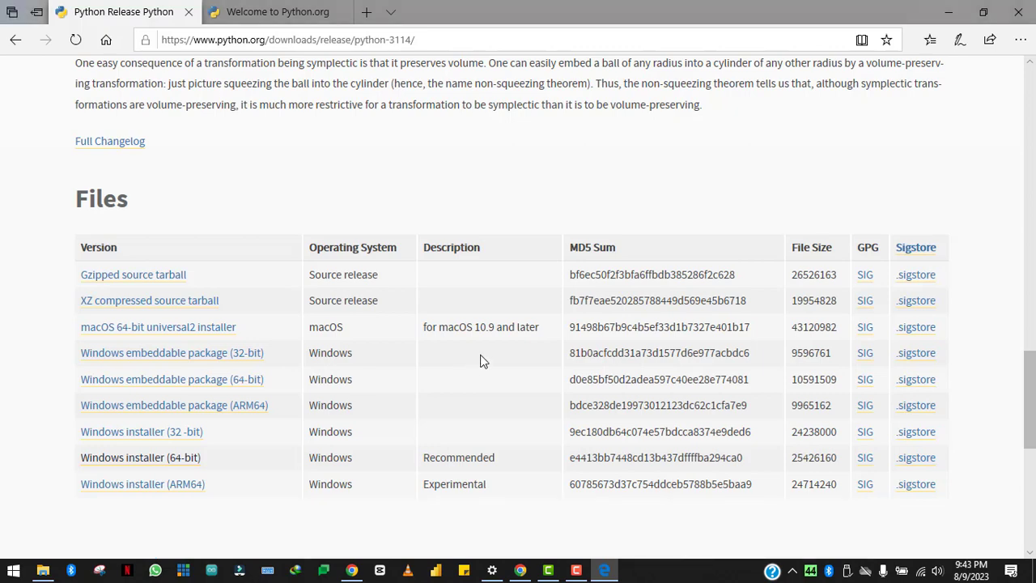
Step: Switch to File Explorer and open the Downloads folder that holds the Python installer
key("alt+Tab")
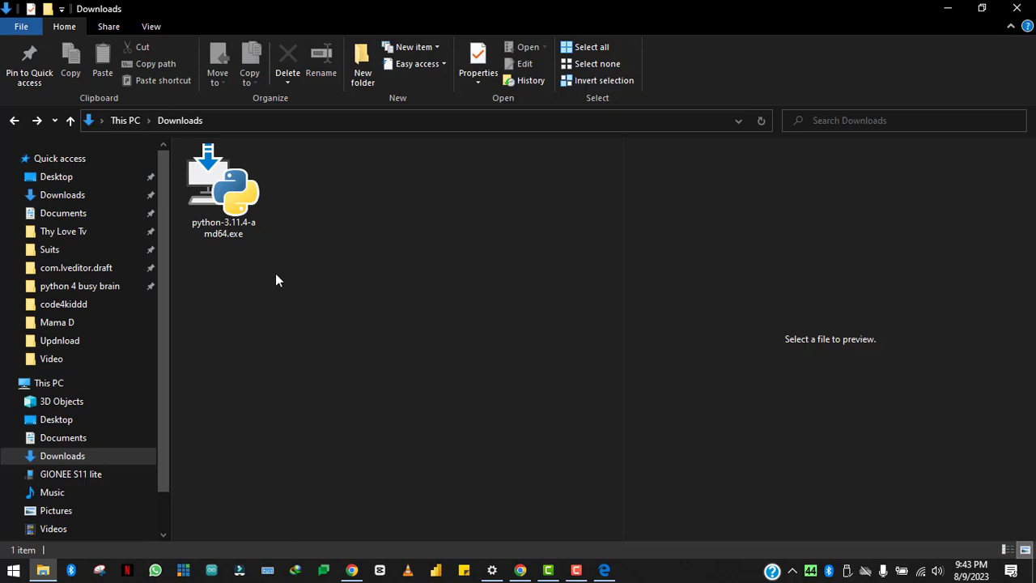
key("alt+Tab")
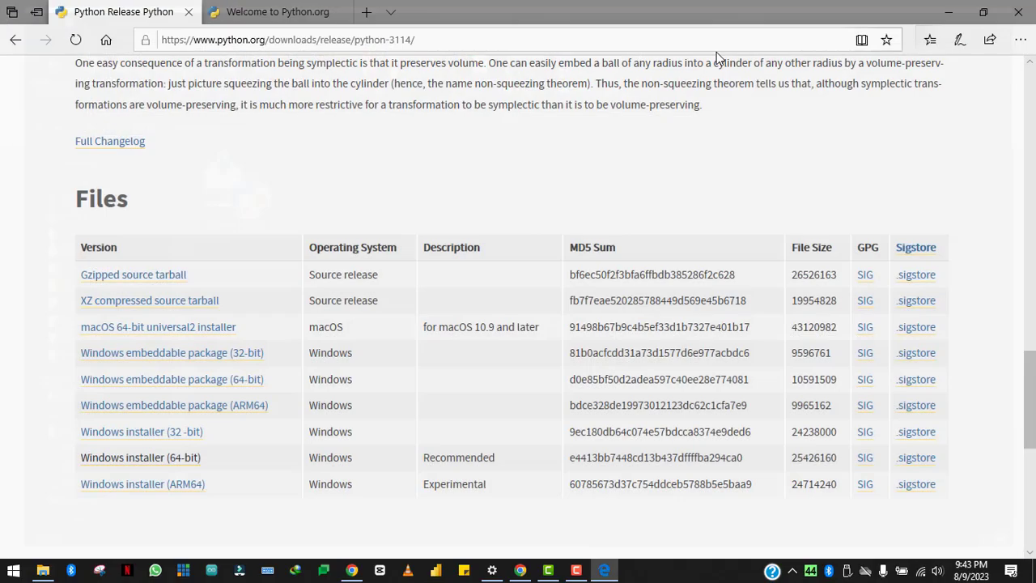
left_click(43, 570)
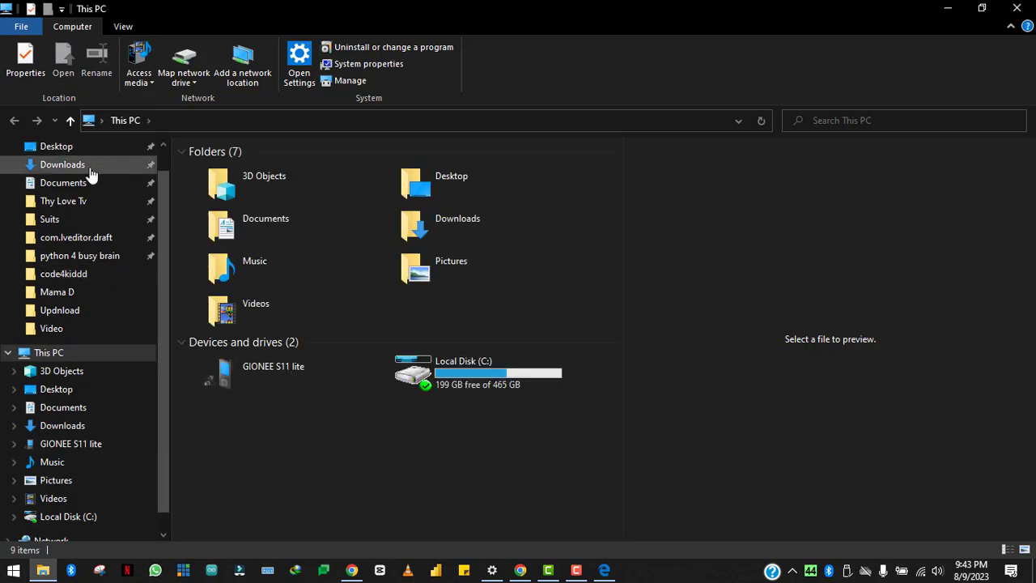
left_click(90, 171)
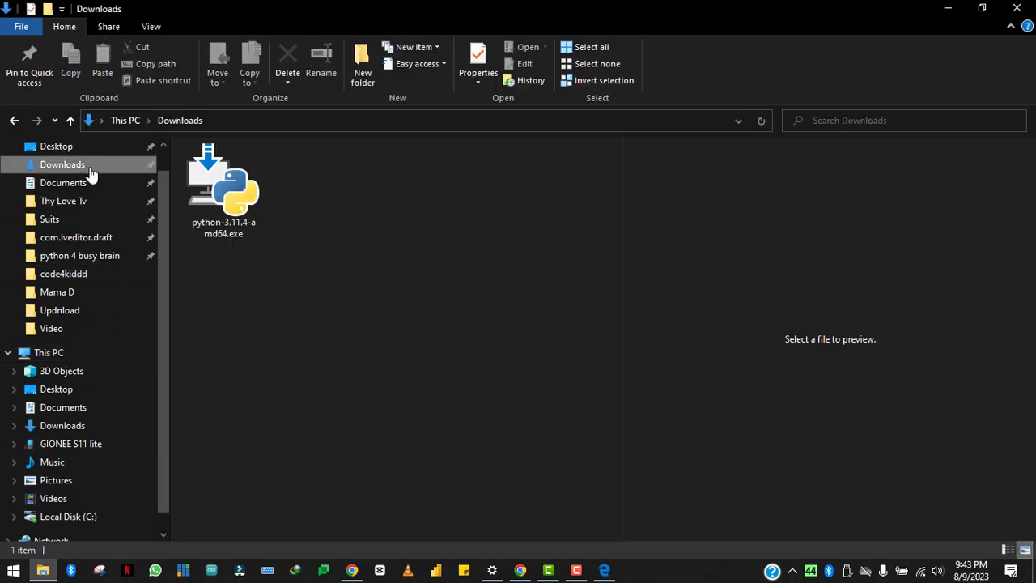
Step: Install Python 3.11.4 (64-bit) from python-3.11.4-amd64.exe with default settings, admin privileges and python.exe added to PATH, and close the finished setup
left_click(224, 201)
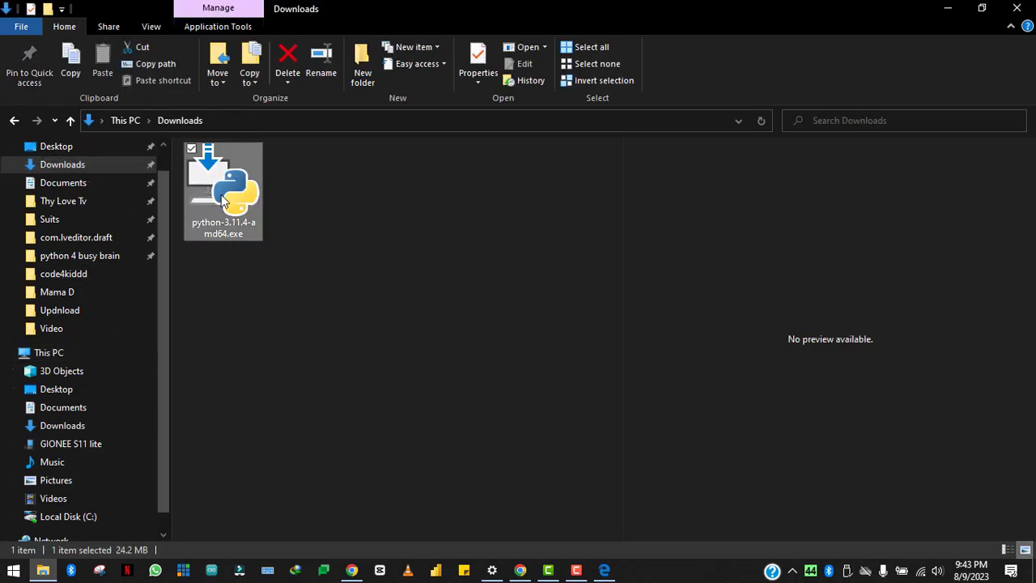
double_click(224, 201)
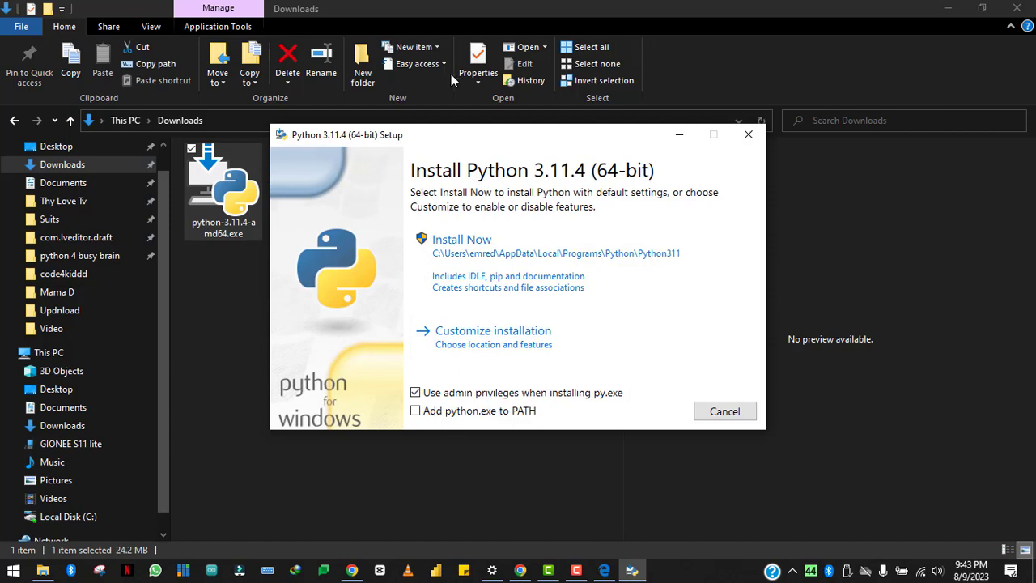
left_click_drag(407, 134, 455, 138)
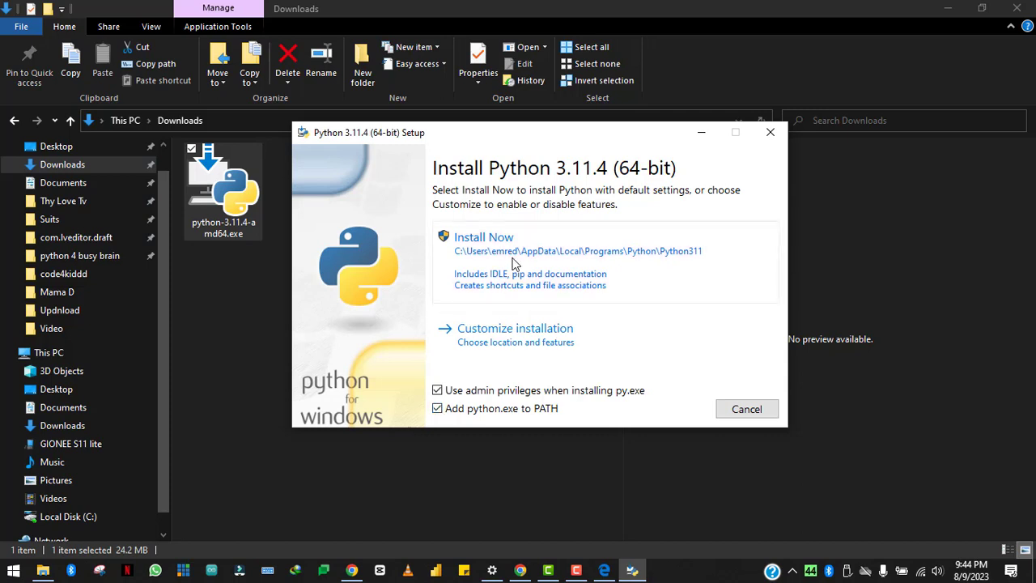
left_click(512, 264)
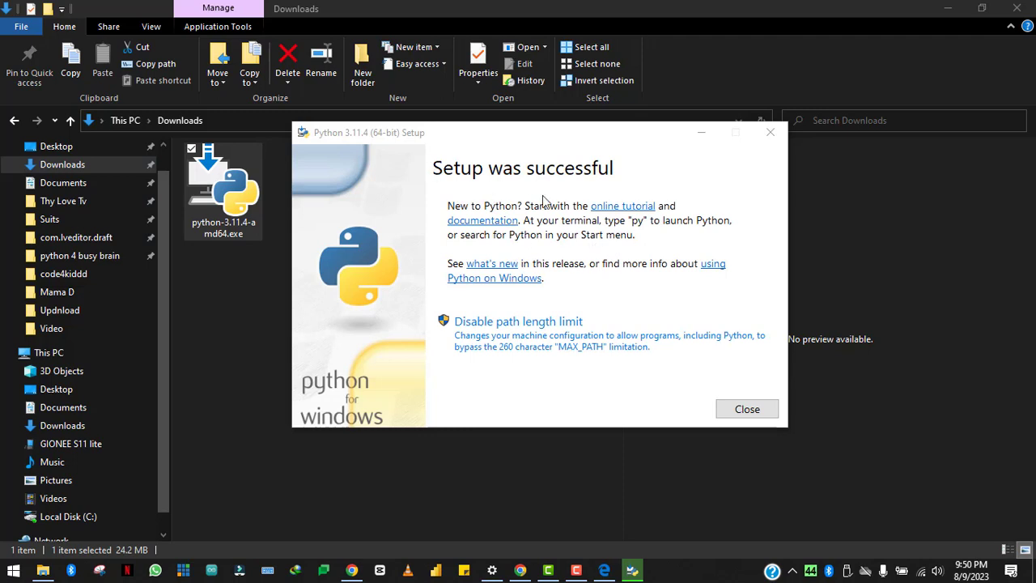
left_click(733, 415)
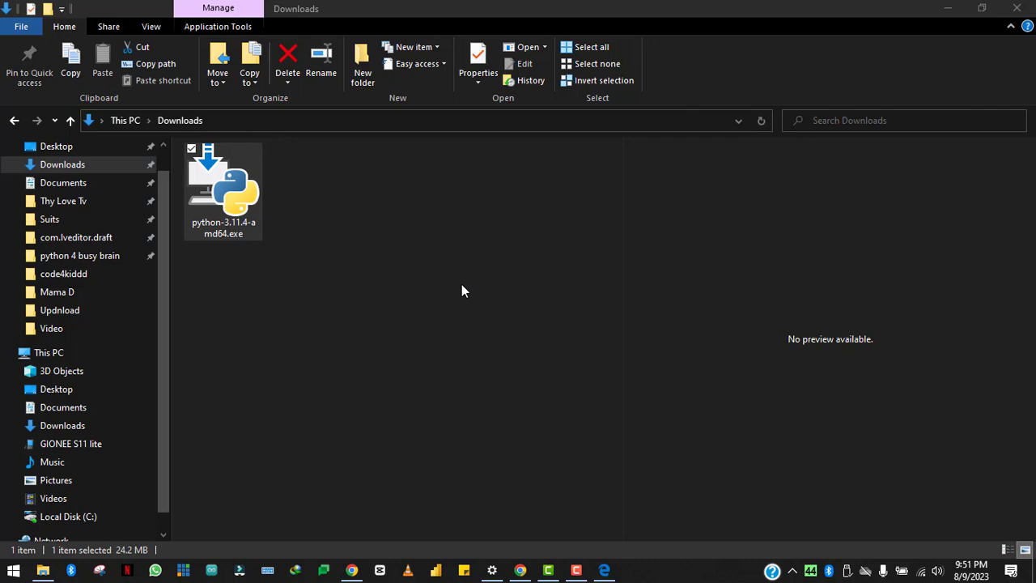
Step: Search Windows for python, open IDLE (Python 3.11 64-bit) and maximize its shell window
key("super")
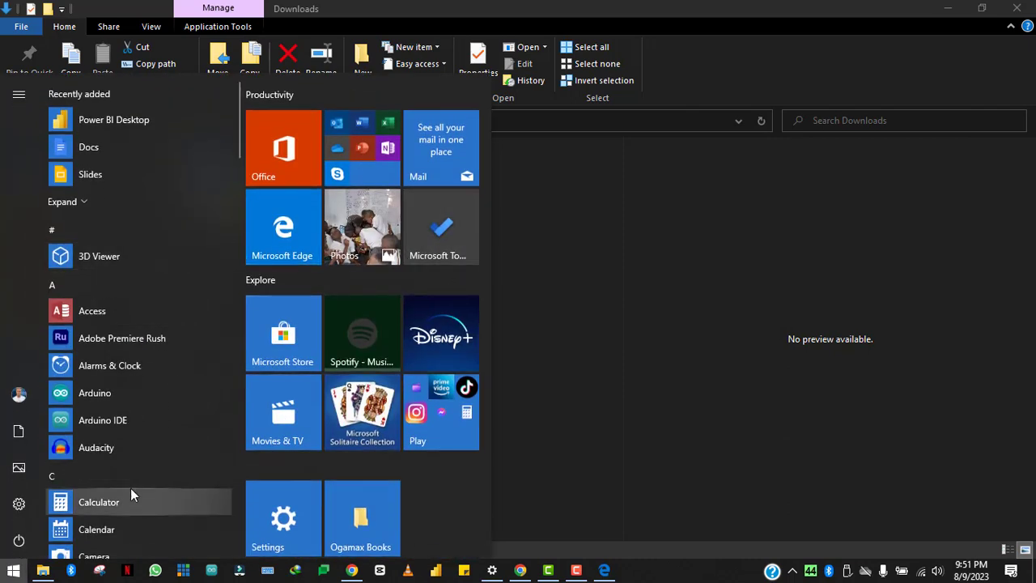
type("python")
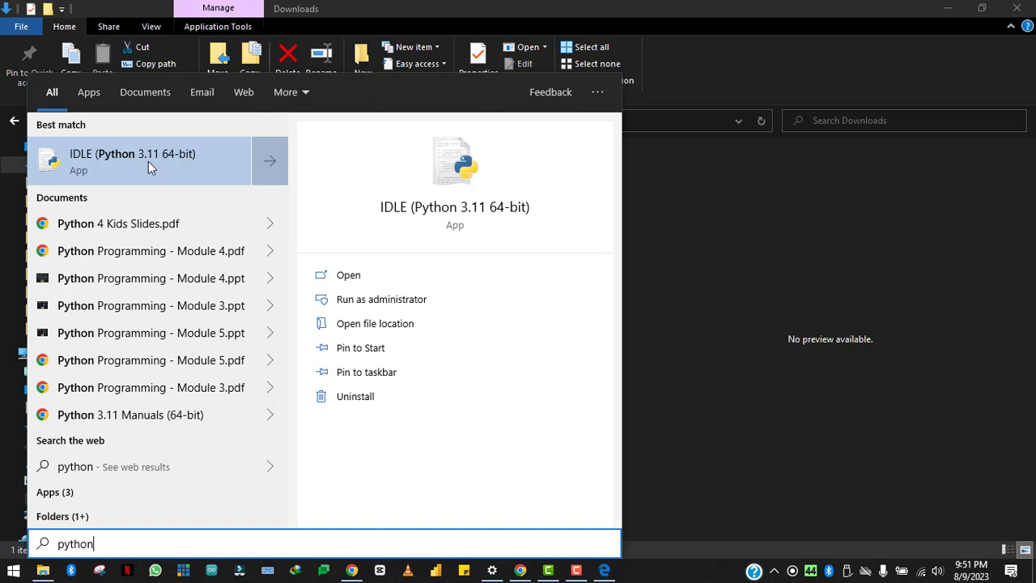
left_click(199, 159)
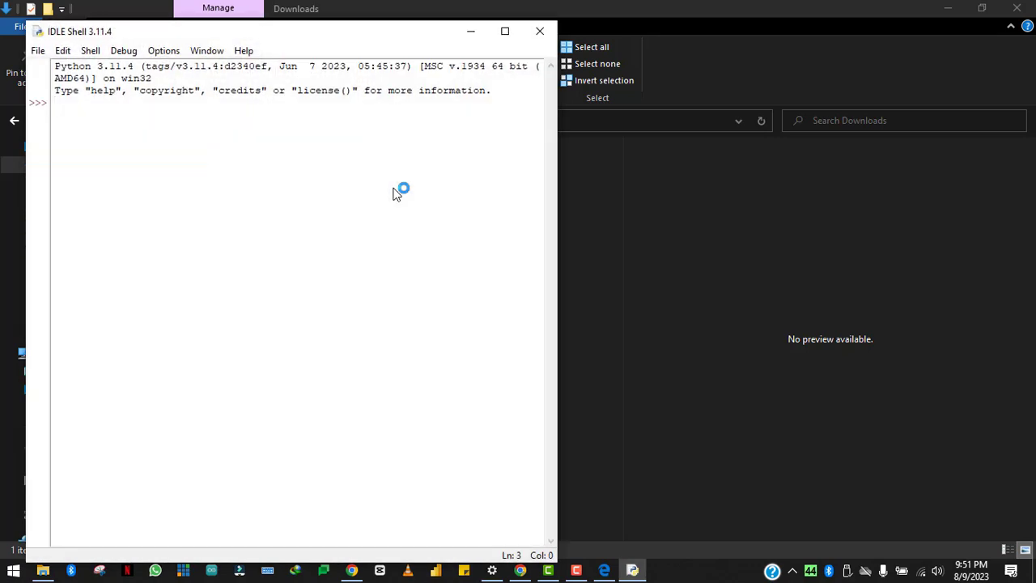
left_click(505, 32)
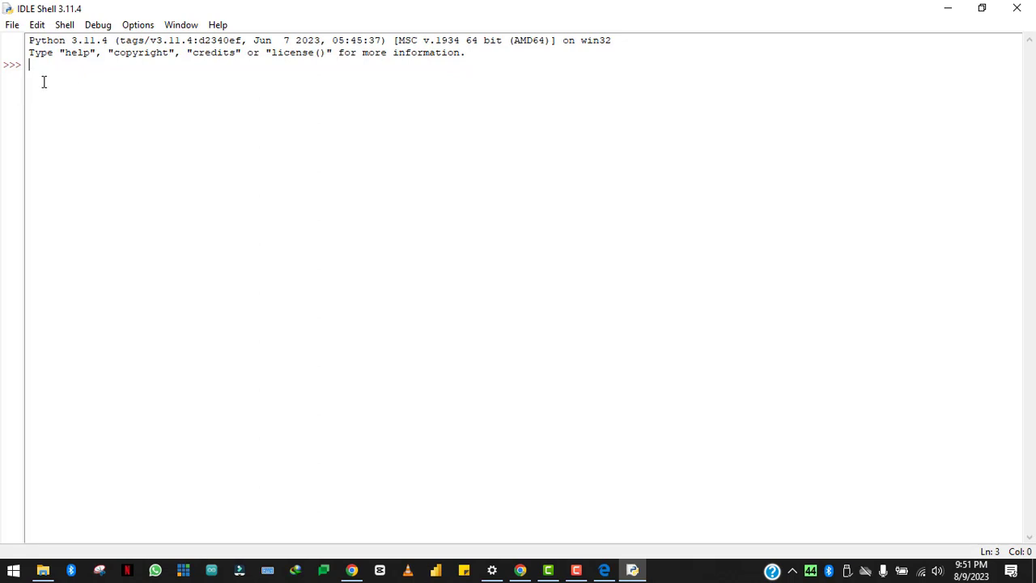
left_click(14, 26)
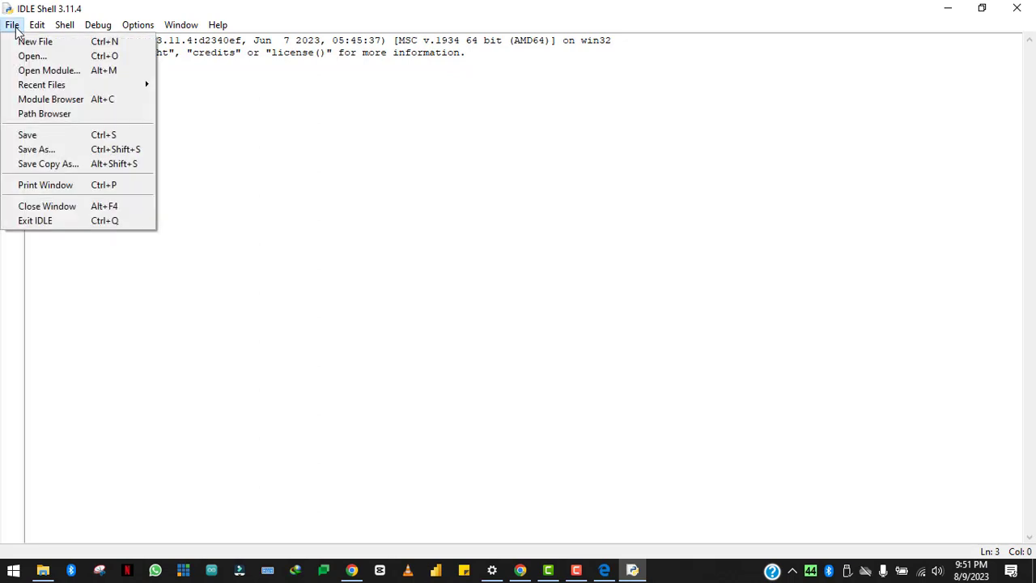
left_click(283, 122)
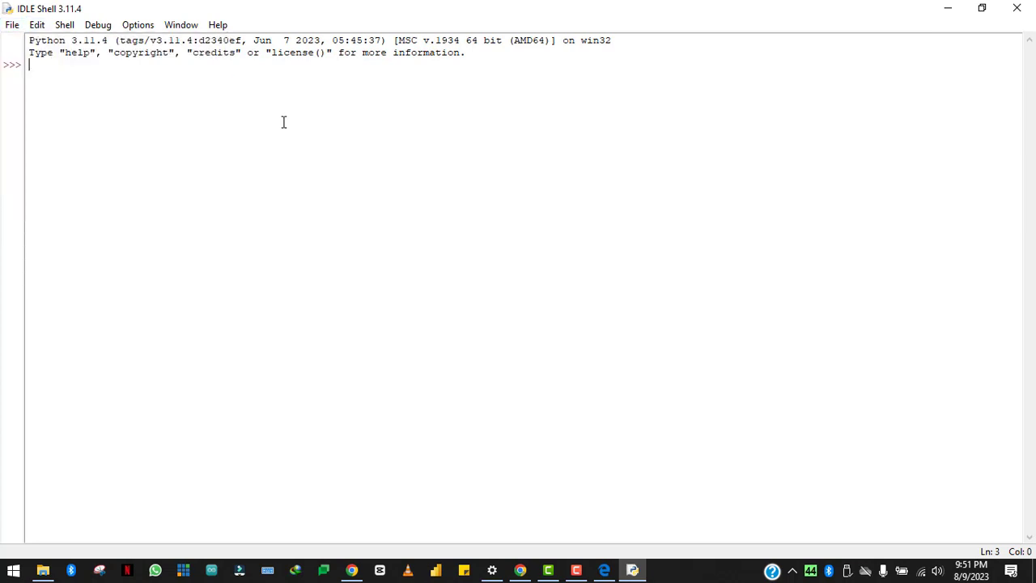
Step: Search Windows for python again to review the installed Python apps, and dismiss the search to return to the IDLE shell
key("super")
type("p")
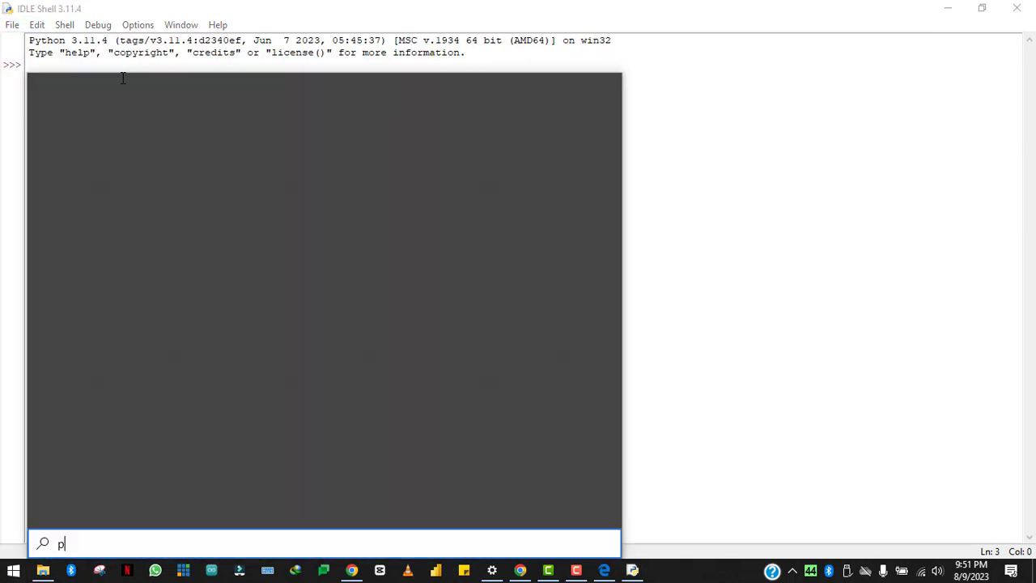
type("ython")
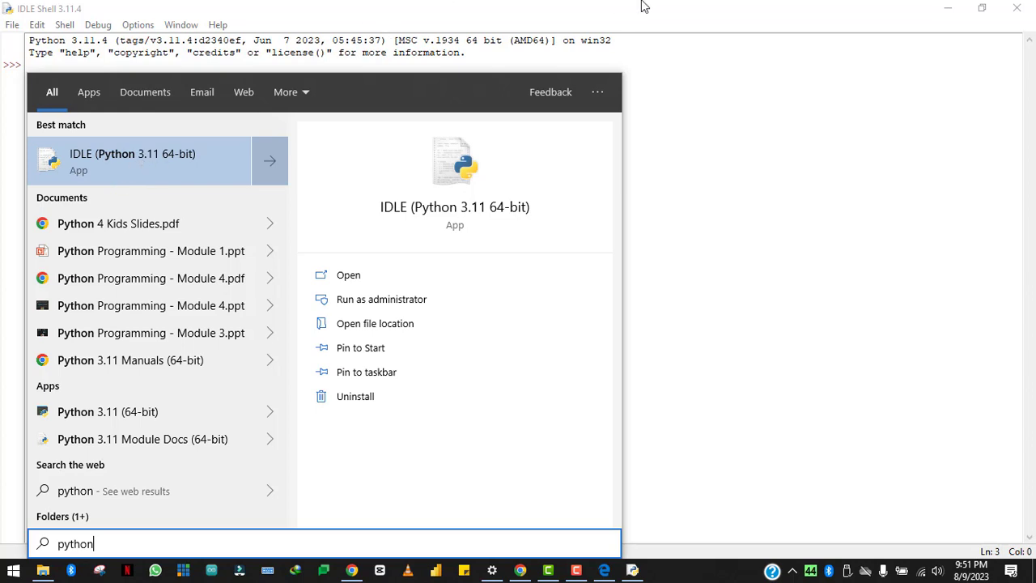
left_click(727, 16)
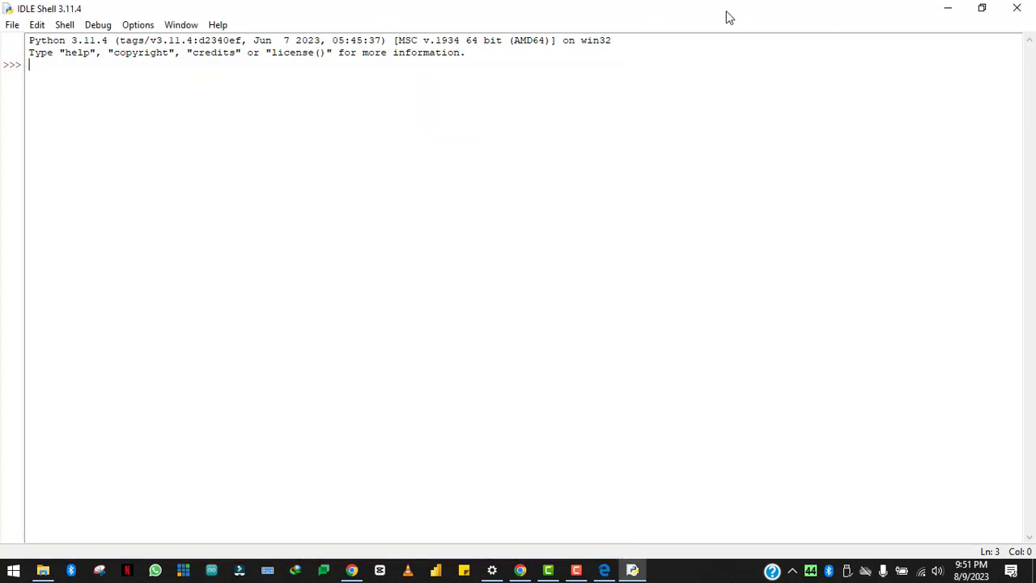